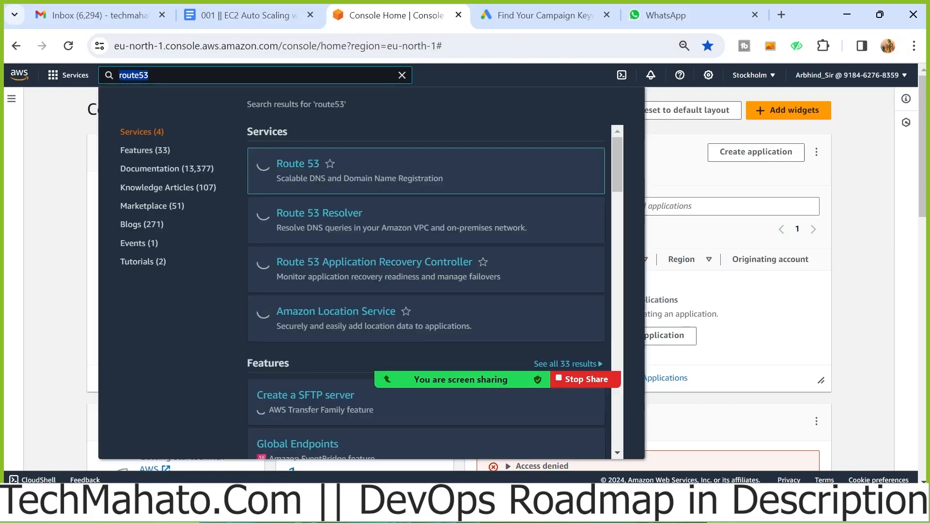
# Search for the VPC service, open its console in a new browser tab and list the existing VPCs
pyautogui.write('vpc')
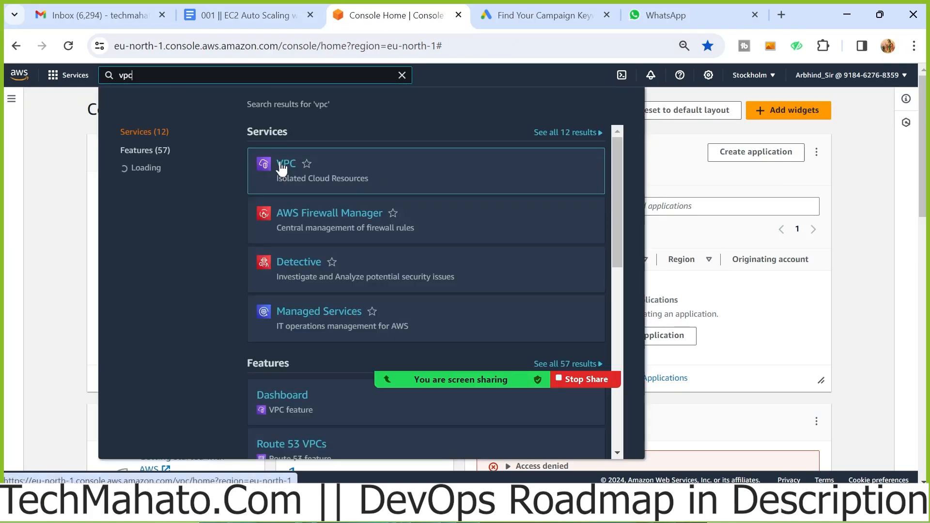
pyautogui.rightClick(304, 165)
pyautogui.click(344, 177)
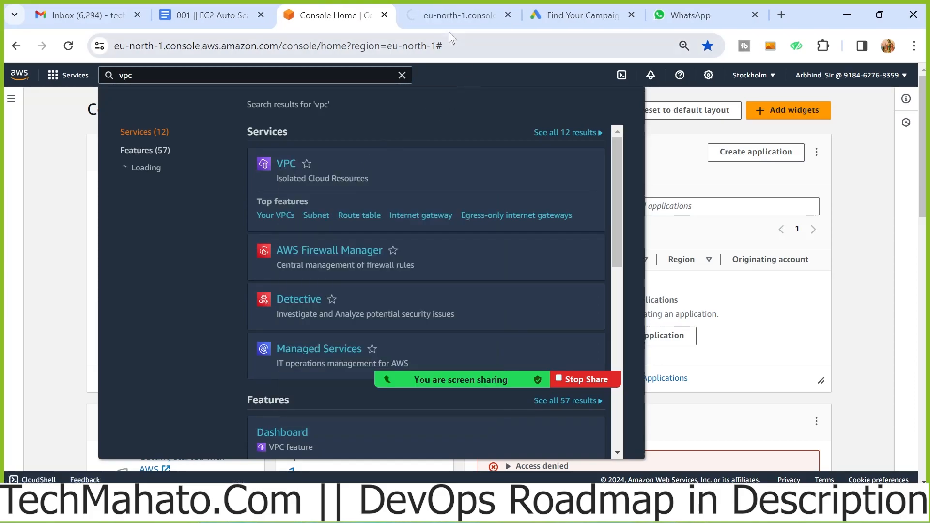
pyautogui.click(446, 13)
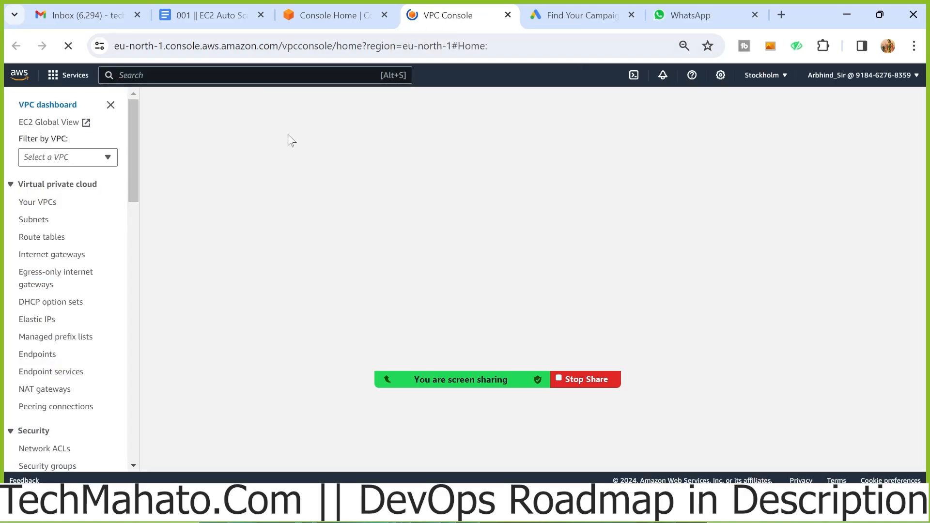
pyautogui.click(38, 204)
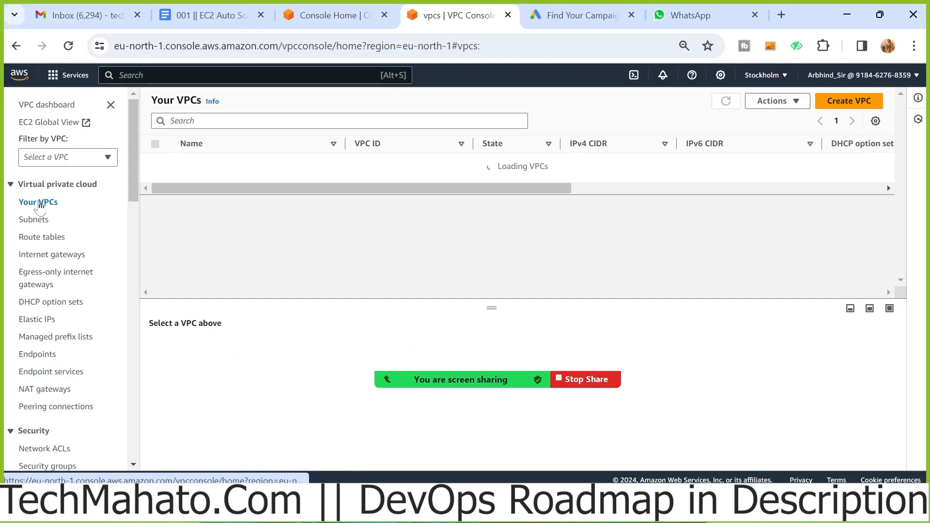
# Check the existing VPC's entry in the list and start creating a new VPC with the VPC and more option
pyautogui.hscroll(5, 660, 164)
pyautogui.hscroll(5, 660, 167)
pyautogui.moveTo(752, 170); pyautogui.dragTo(160, 166)
pyautogui.click(466, 223)
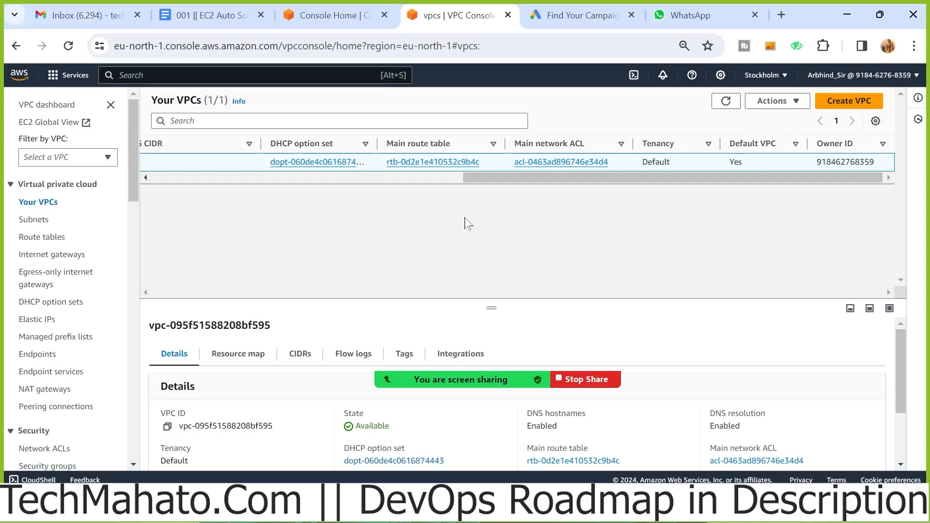
pyautogui.moveTo(523, 178); pyautogui.dragTo(177, 191)
pyautogui.click(848, 101)
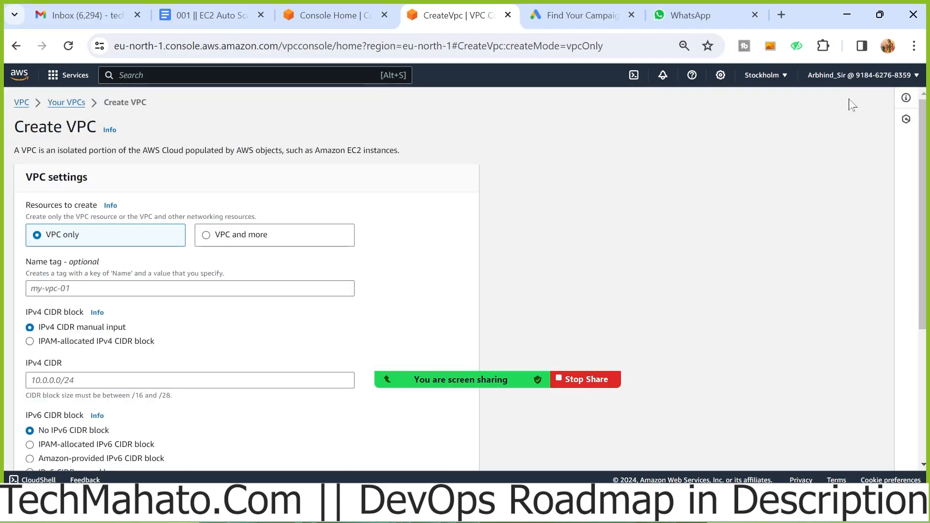
pyautogui.click(213, 240)
pyautogui.scroll(-2, 213, 239)
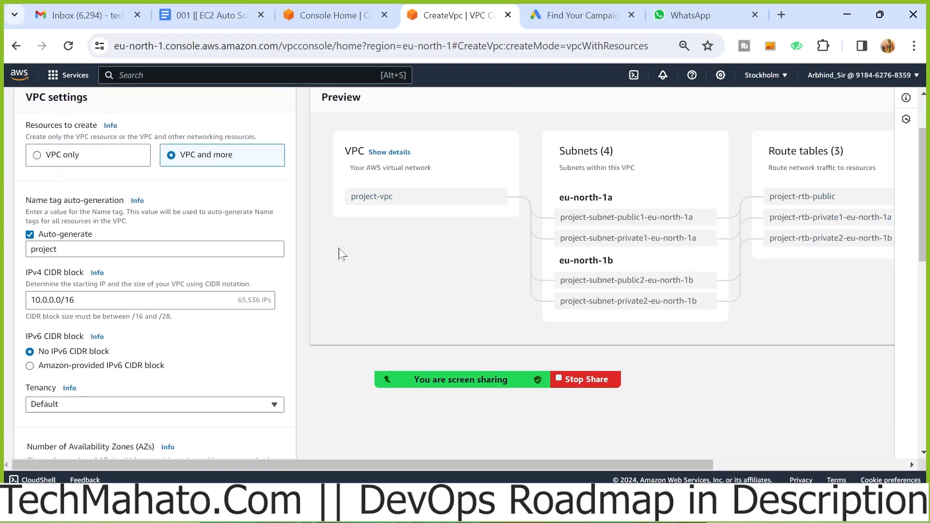
# Set the auto-generated name tag for the VPC resources to Techmahato
pyautogui.moveTo(65, 249); pyautogui.dragTo(1, 248)
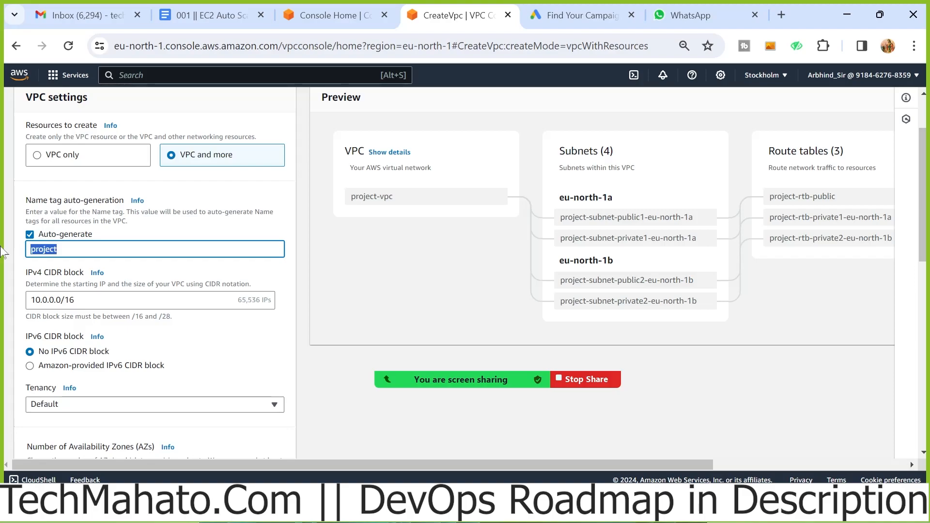
pyautogui.write('TEchmahato')
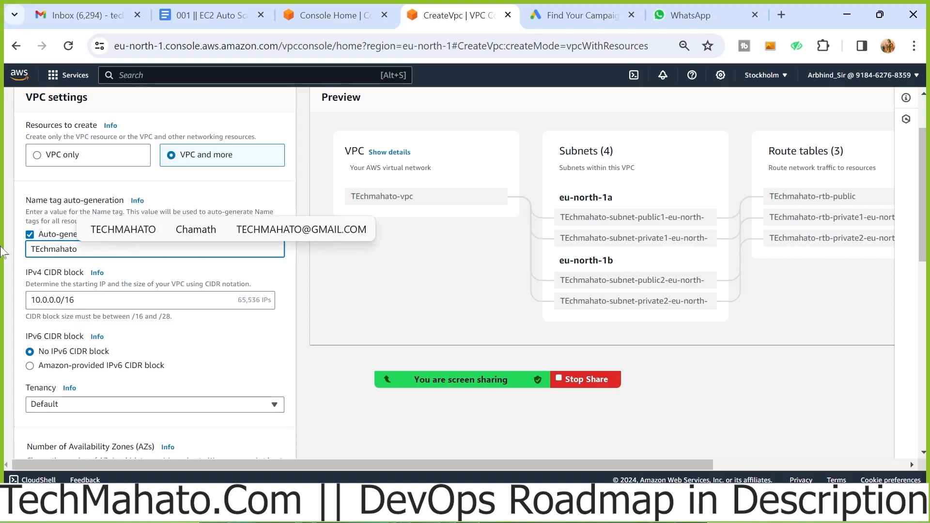
pyautogui.press('BackSpace')
pyautogui.press('BackSpace')
pyautogui.press('BackSpace')
pyautogui.press('BackSpace')
pyautogui.press('BackSpace')
pyautogui.press('BackSpace')
pyautogui.press('BackSpace')
pyautogui.press('BackSpace')
pyautogui.press('BackSpace')
pyautogui.press('BackSpace')
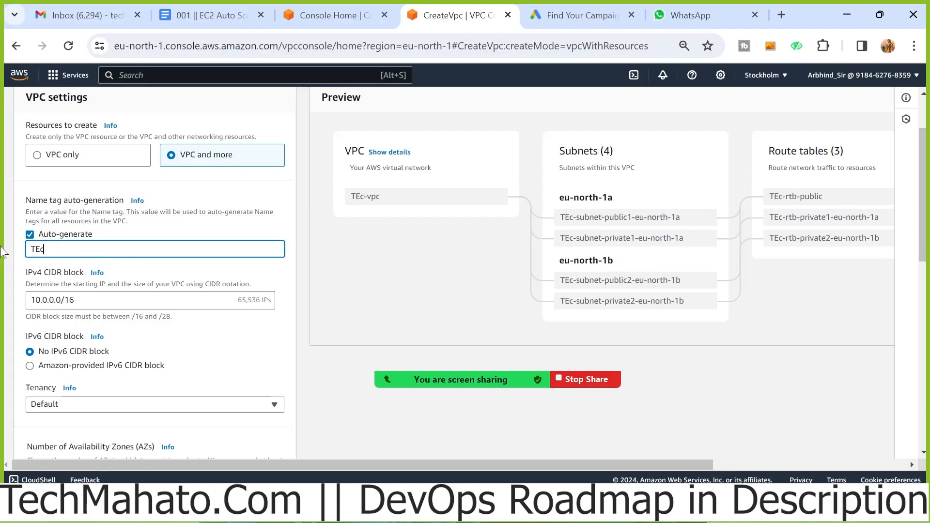
pyautogui.write('Tech')
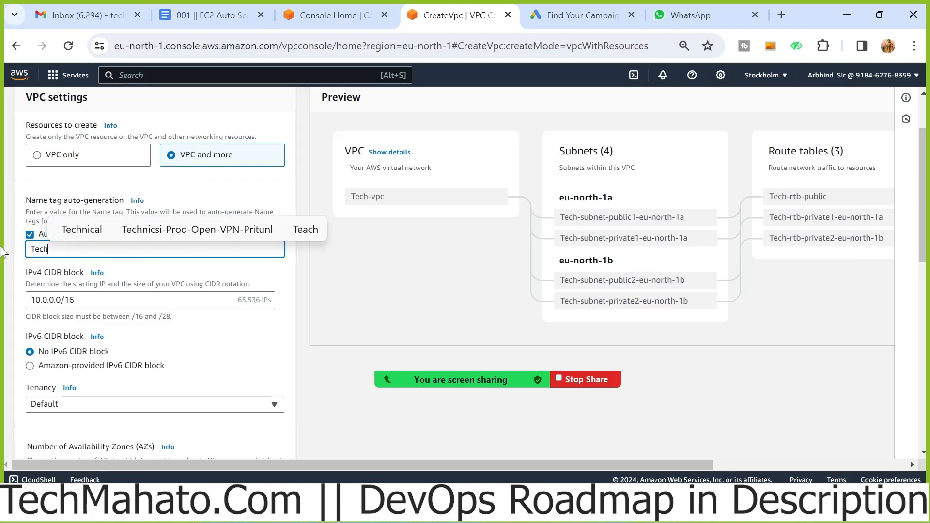
pyautogui.write('mahato')
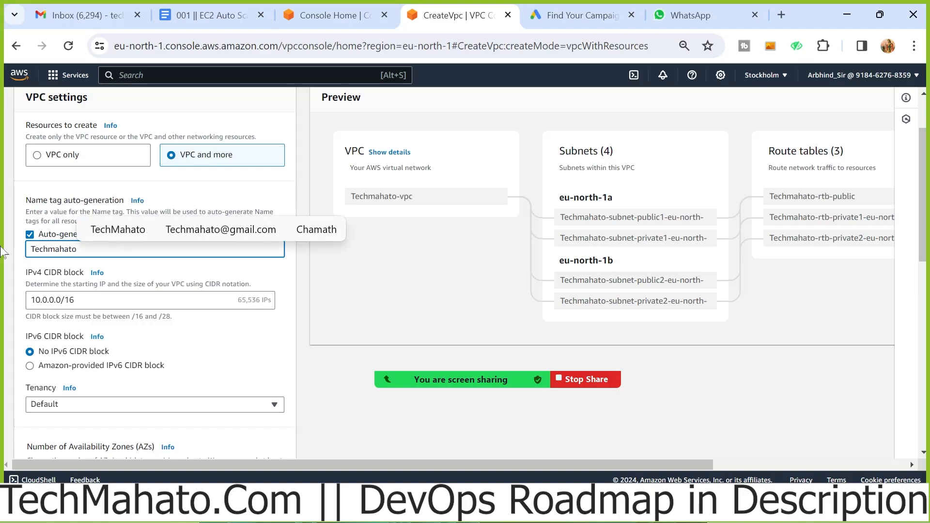
pyautogui.click(320, 373)
# Keep the IPv4 CIDR block at 10.0.0.0/16 and choose No IPv6 CIDR block
pyautogui.scroll(-1, 320, 373)
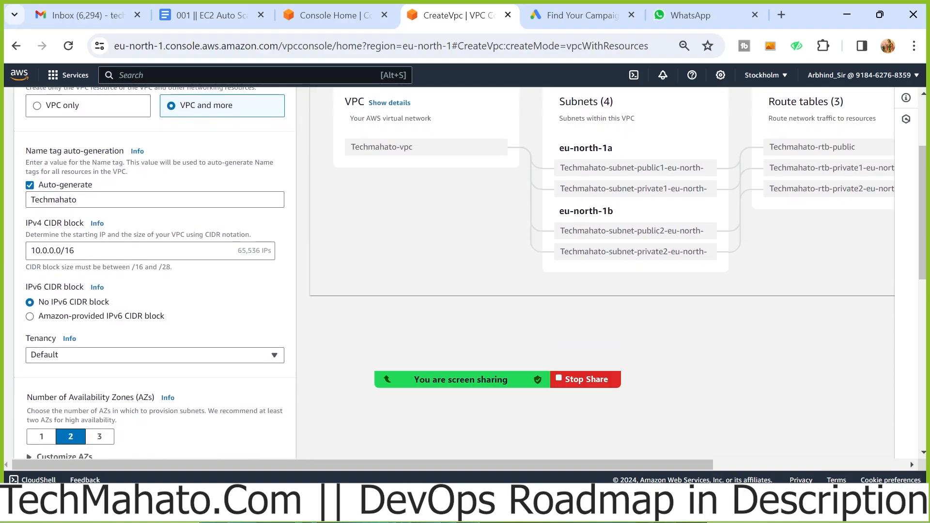
pyautogui.click(116, 251)
pyautogui.hotkey('shift', 'Left')
pyautogui.hotkey('shift', 'Left')
pyautogui.hotkey('shift', 'Left')
pyautogui.hotkey('shift', 'Left')
pyautogui.hotkey('shift', 'Left')
pyautogui.hotkey('shift', 'Left')
pyautogui.hotkey('shift', 'Left')
pyautogui.hotkey('shift', 'Left')
pyautogui.hotkey('shift', 'Left')
pyautogui.hotkey('shift', 'Left')
pyautogui.hotkey('shift', 'Left')
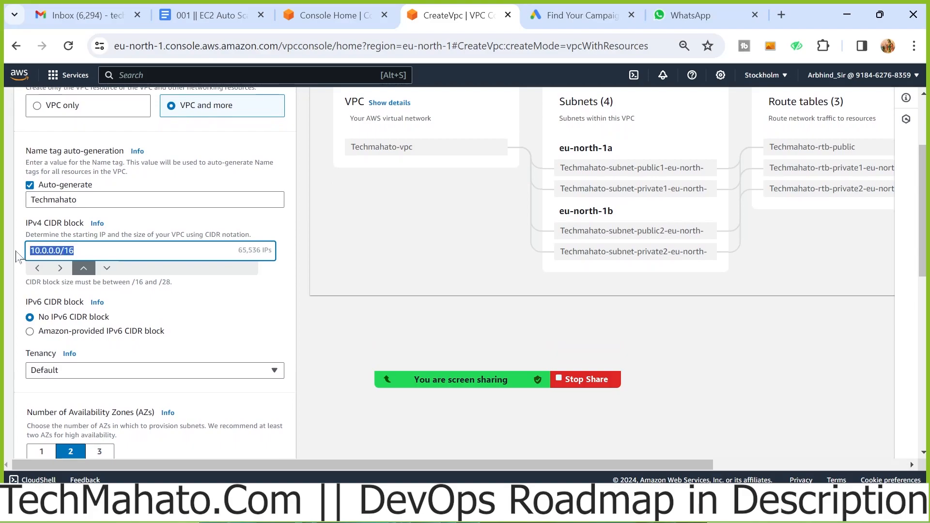
pyautogui.scroll(-2, 190, 312)
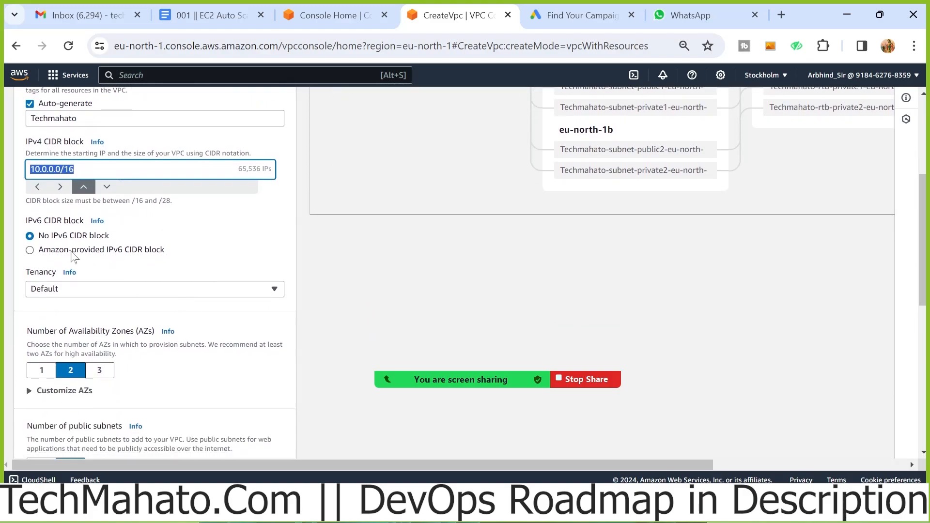
pyautogui.click(52, 238)
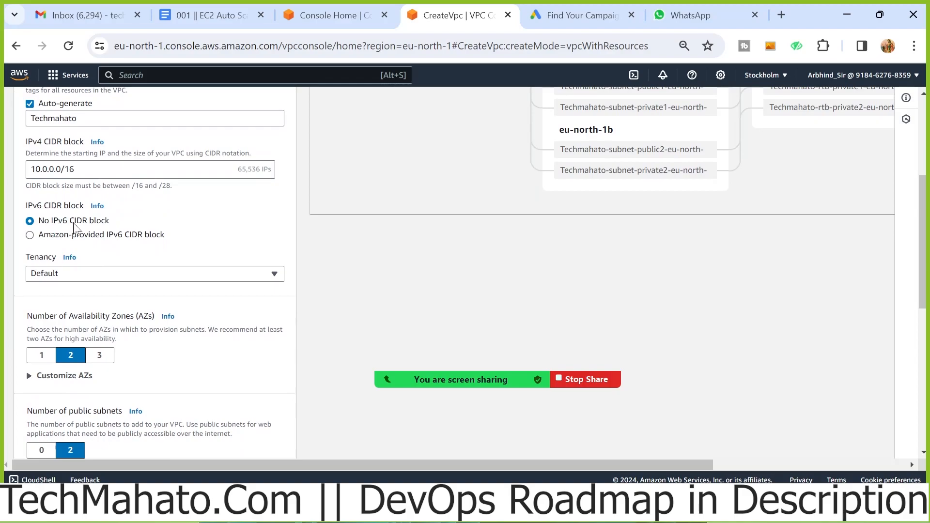
# Set the number of Availability Zones to 1 and expand the options for customizing AZs
pyautogui.scroll(-4, 74, 228)
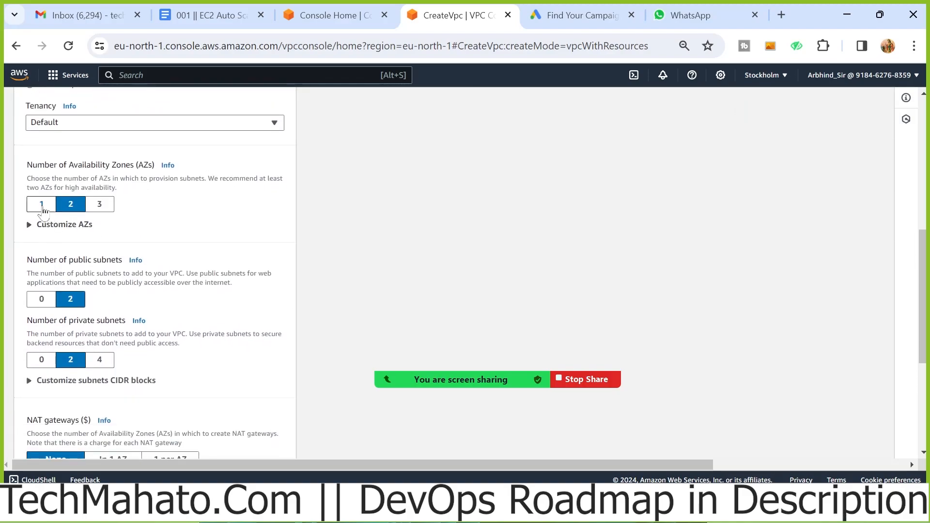
pyautogui.click(42, 204)
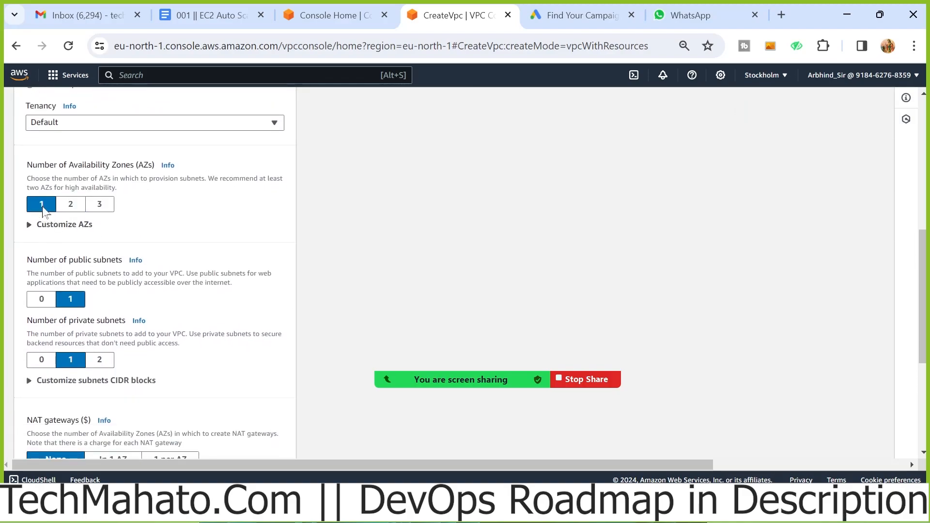
pyautogui.click(37, 226)
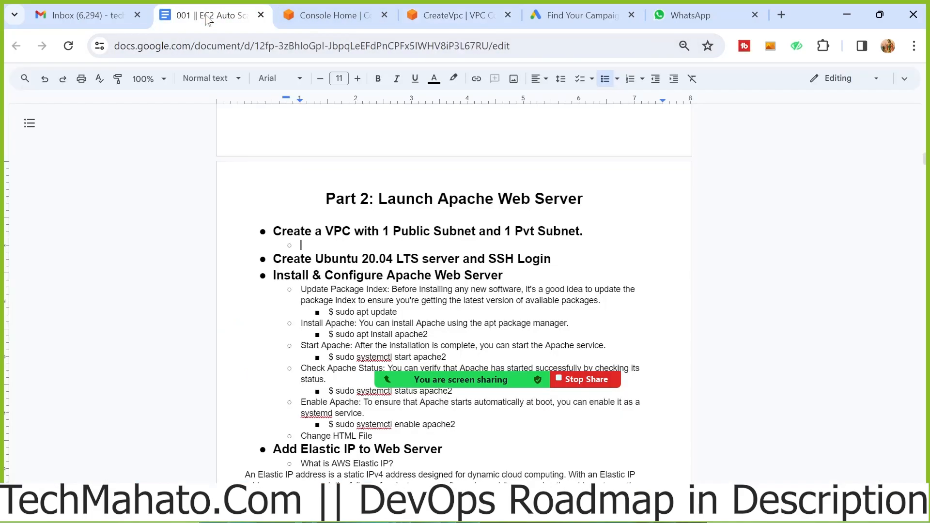
# Switch to the Google Docs notes and edit the VPC heading to specify 2 Public Subnet and 2 Pvt Subnet
pyautogui.click(205, 14)
pyautogui.moveTo(391, 231); pyautogui.dragTo(383, 231)
pyautogui.write('2')
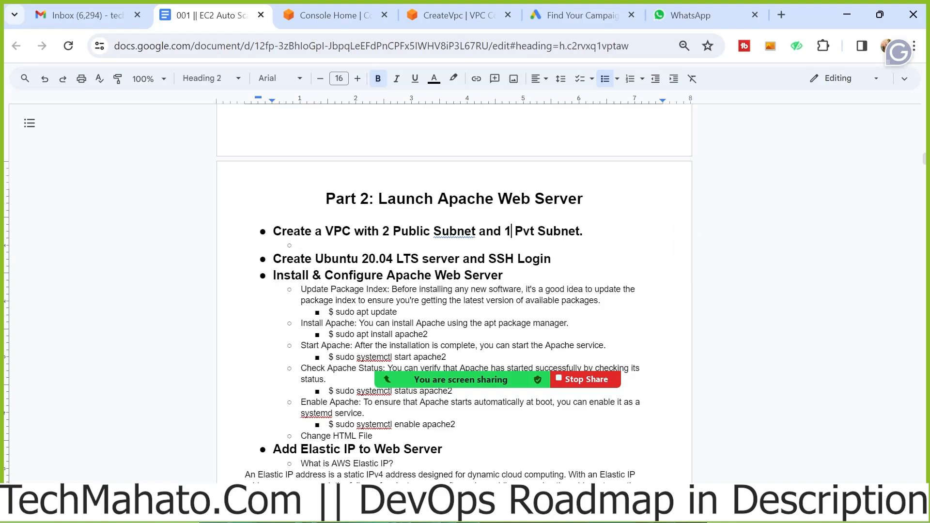
pyautogui.moveTo(511, 231); pyautogui.dragTo(504, 231)
pyautogui.write('2')
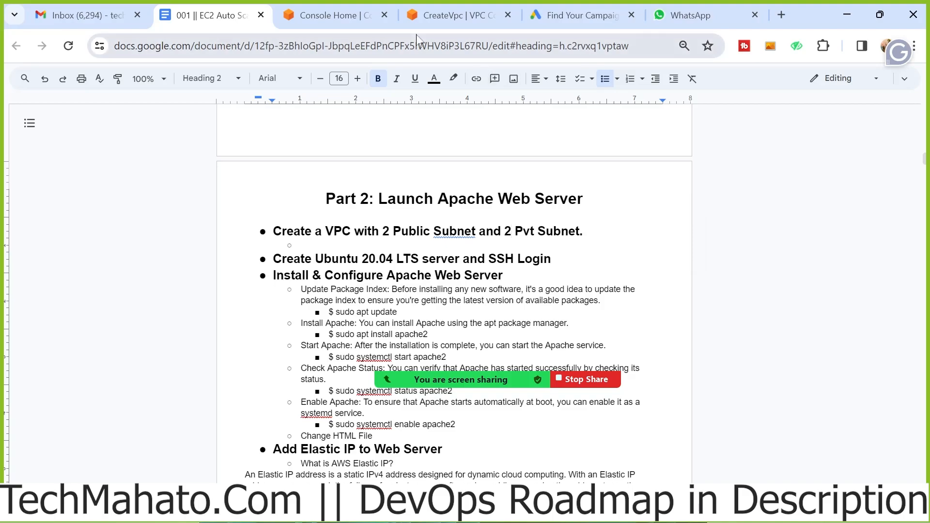
# Return to the AWS Create VPC form, set the number of Availability Zones to 2 and check both zone selections
pyautogui.click(438, 15)
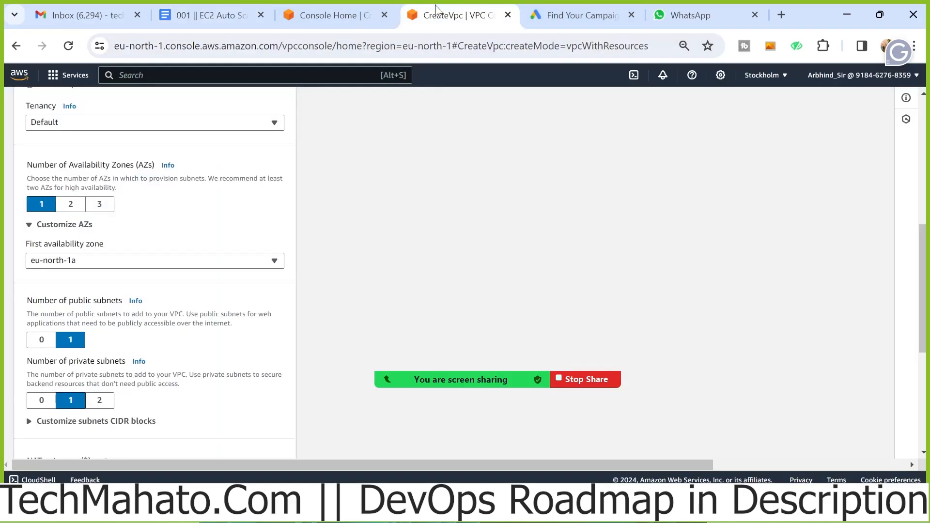
pyautogui.click(82, 206)
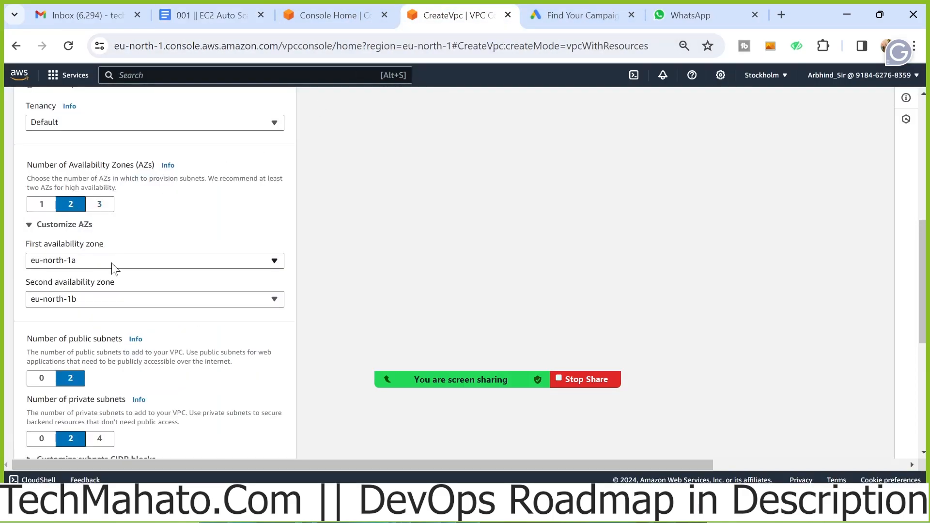
pyautogui.click(123, 264)
pyautogui.click(123, 264)
pyautogui.click(115, 301)
pyautogui.click(115, 305)
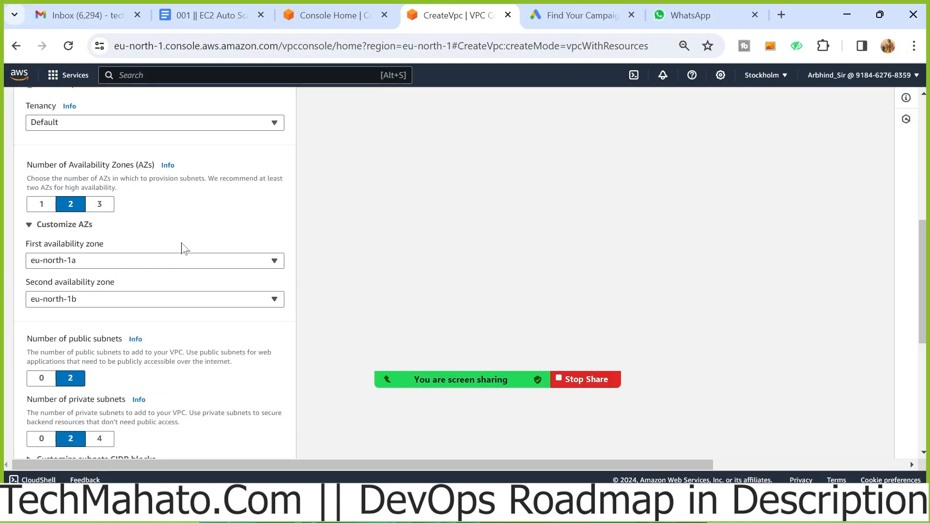
# Examine the AWS region list for the current region and the zones offered for the first availability zone
pyautogui.moveTo(138, 165); pyautogui.dragTo(149, 165)
pyautogui.click(224, 217)
pyautogui.click(784, 75)
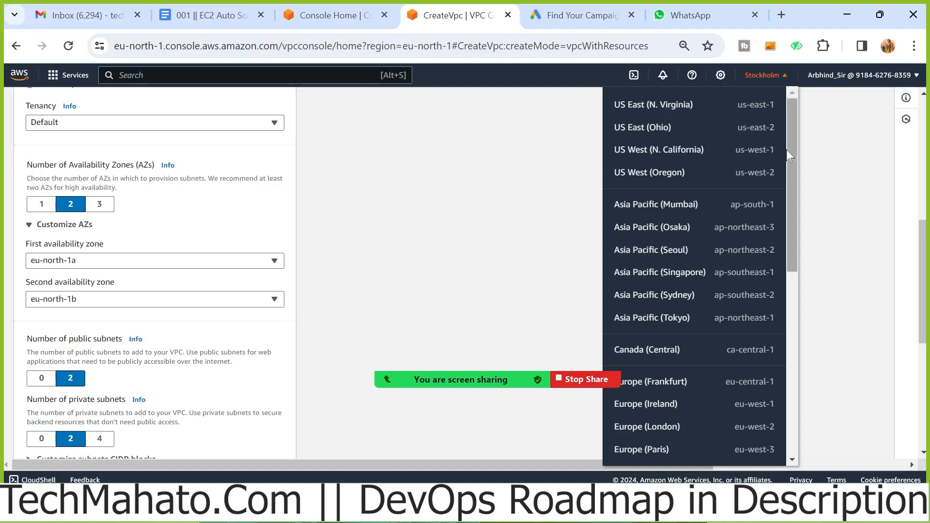
pyautogui.scroll(-6, 783, 170)
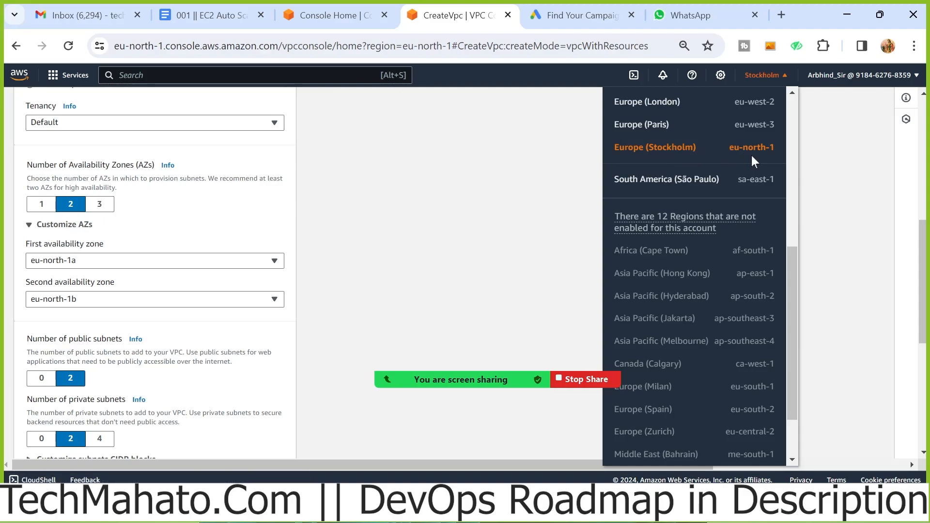
pyautogui.click(506, 168)
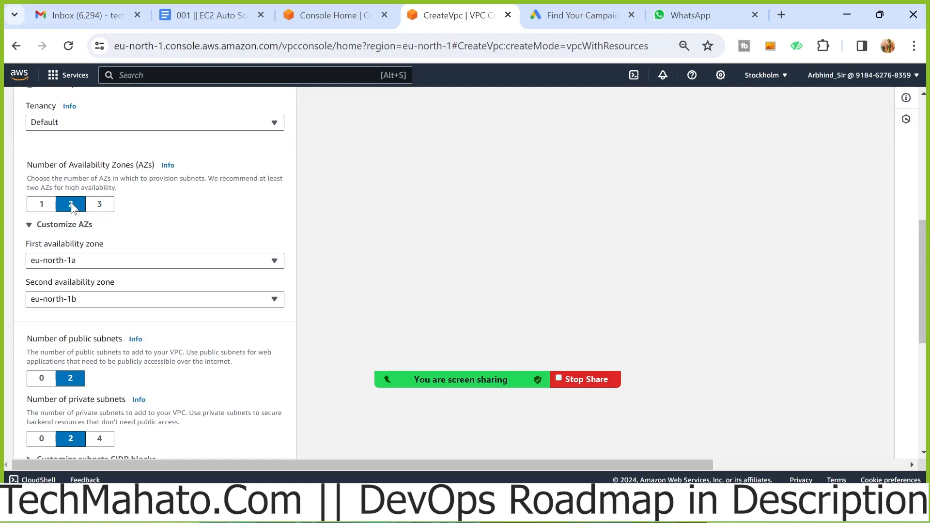
pyautogui.click(174, 262)
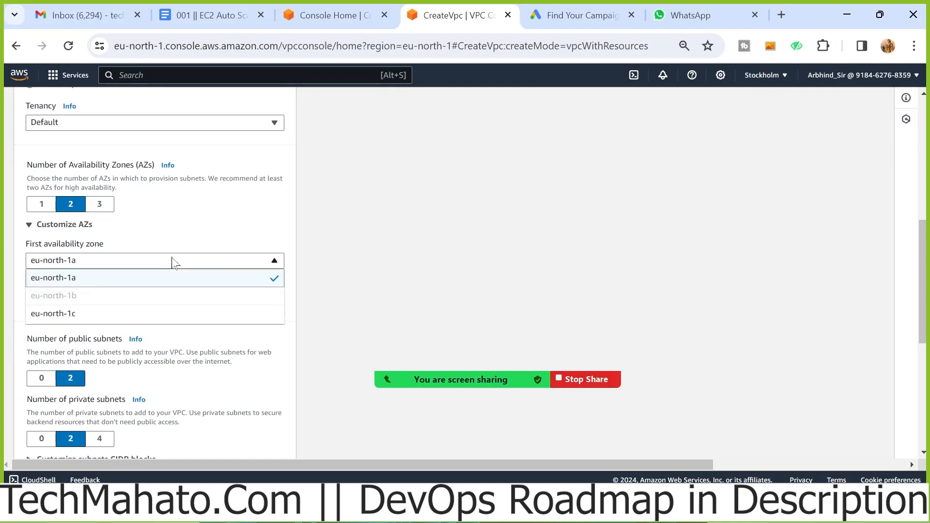
pyautogui.click(175, 261)
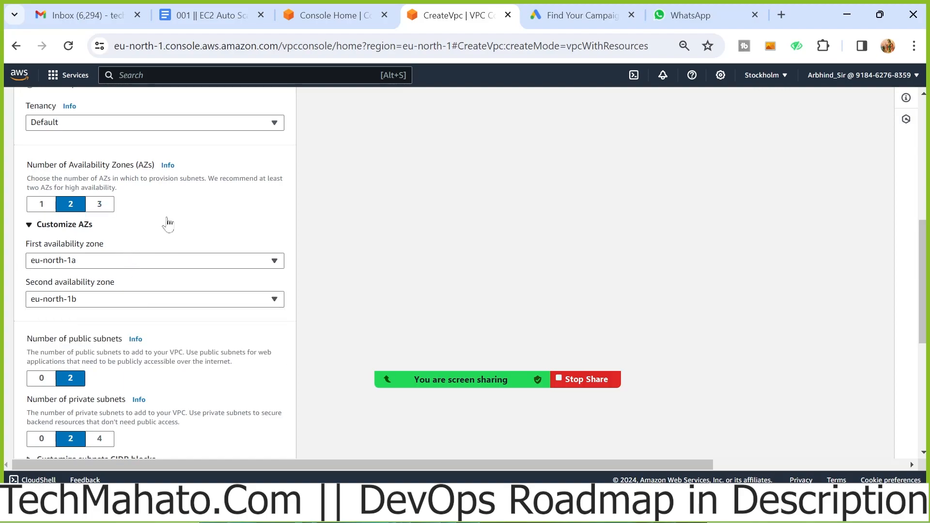
# Review the numbers of public and private subnets and expand the subnet CIDR block customization
pyautogui.scroll(-2, 167, 223)
pyautogui.scroll(-1, 168, 224)
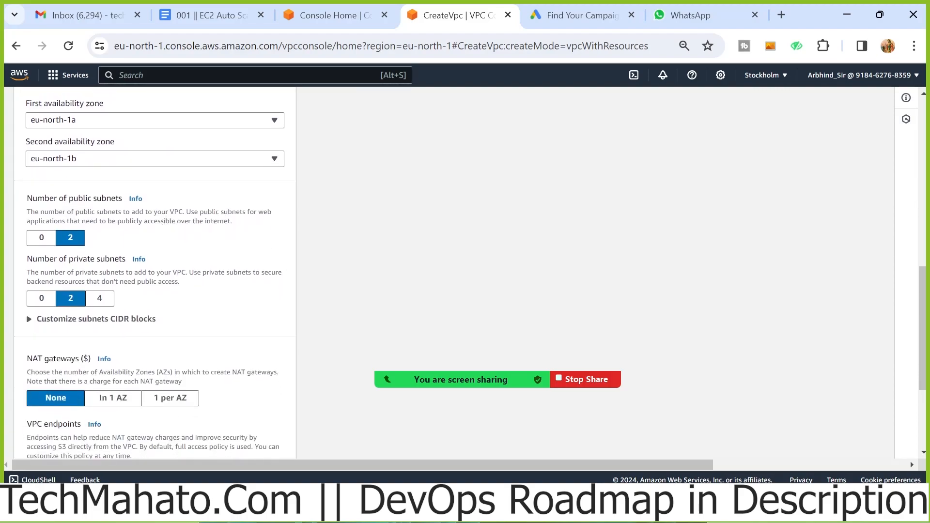
pyautogui.moveTo(27, 198); pyautogui.dragTo(119, 198)
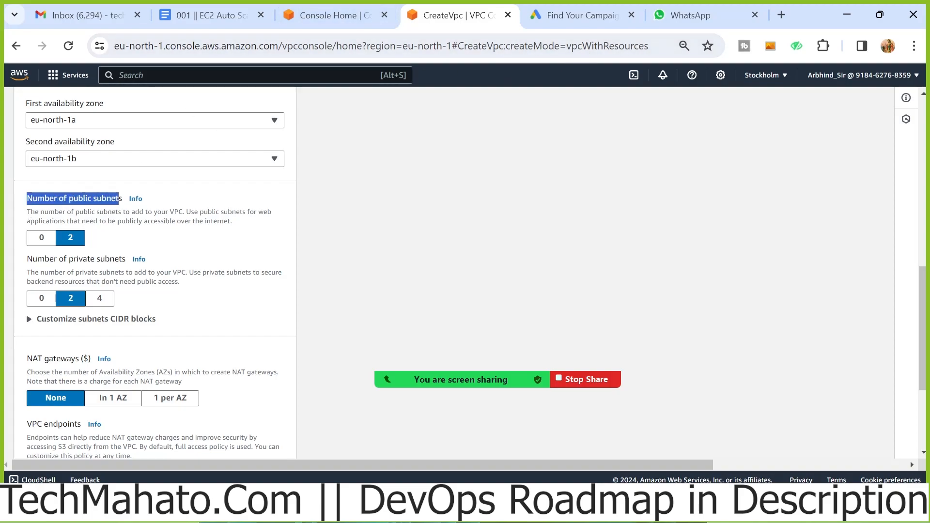
pyautogui.scroll(-2, 69, 244)
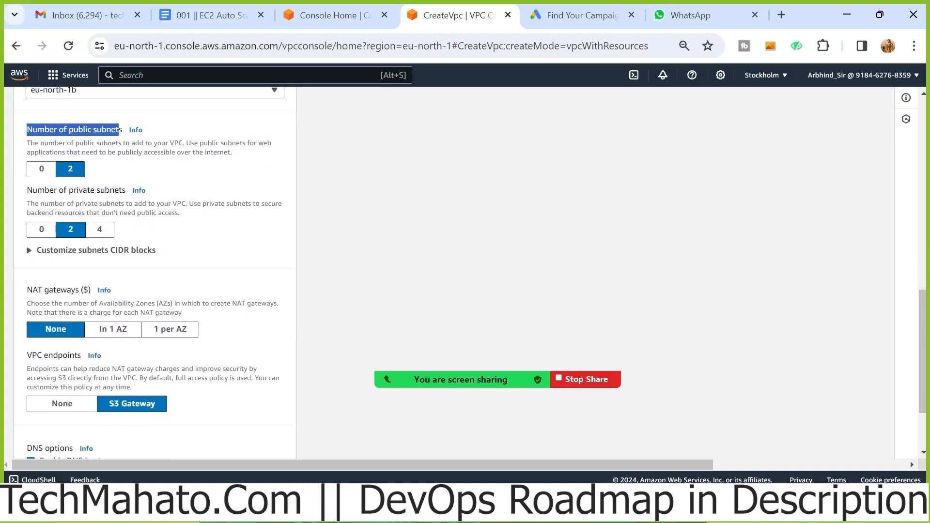
pyautogui.moveTo(27, 196); pyautogui.dragTo(126, 199)
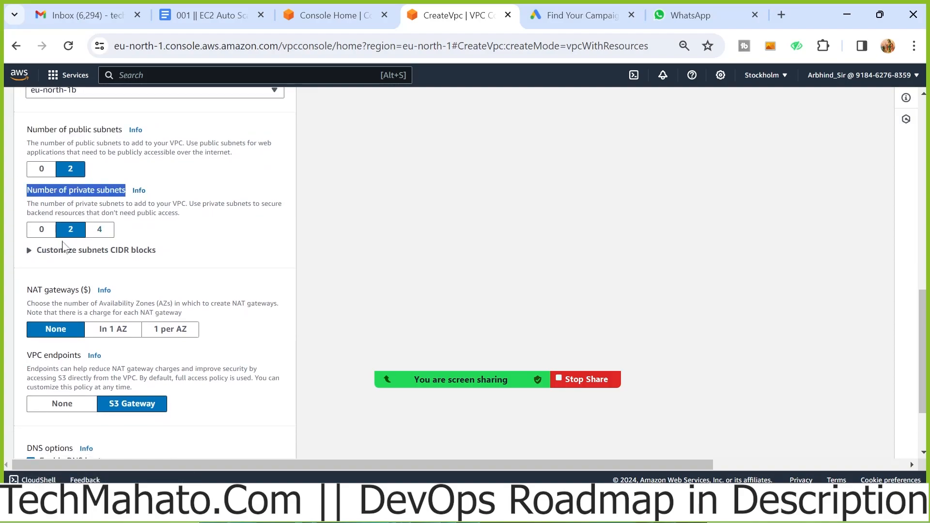
pyautogui.scroll(-2, 69, 237)
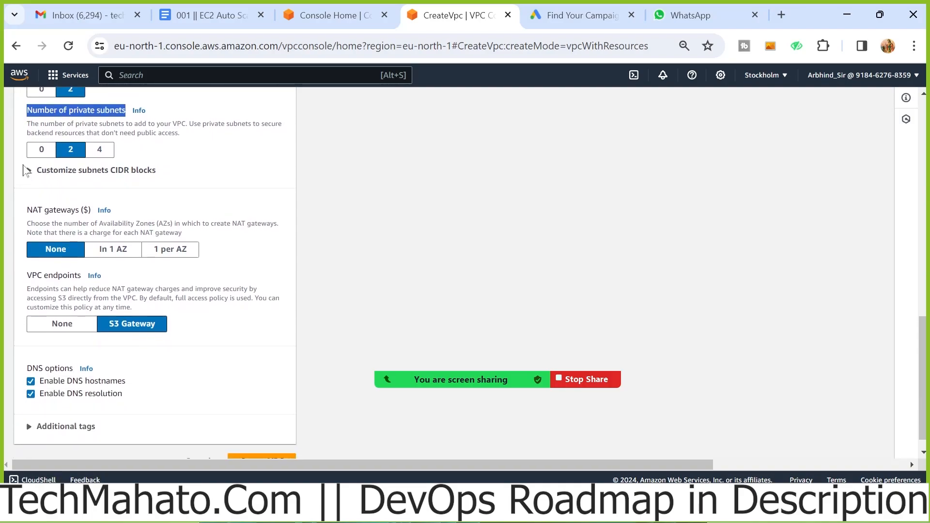
pyautogui.click(30, 173)
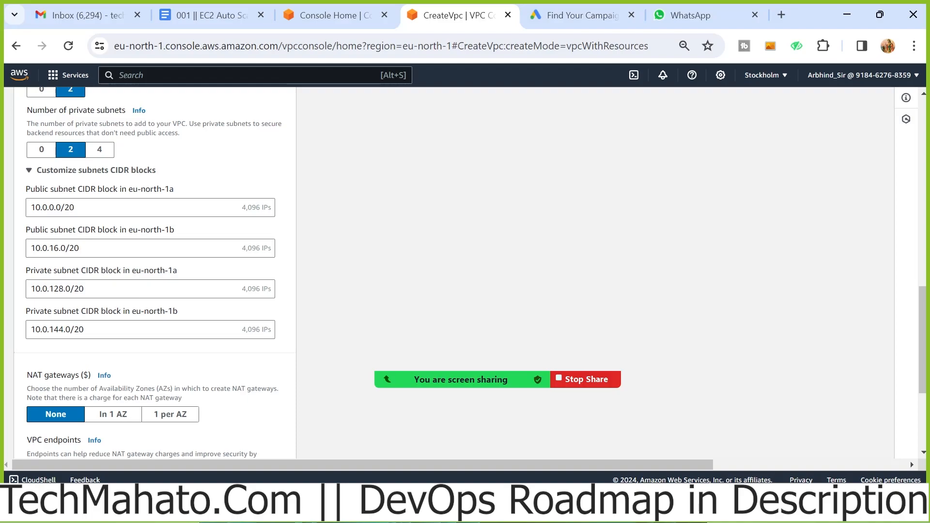
# Collapse the subnet CIDR block customization and set the NAT gateways option to In 1 AZ
pyautogui.click(29, 171)
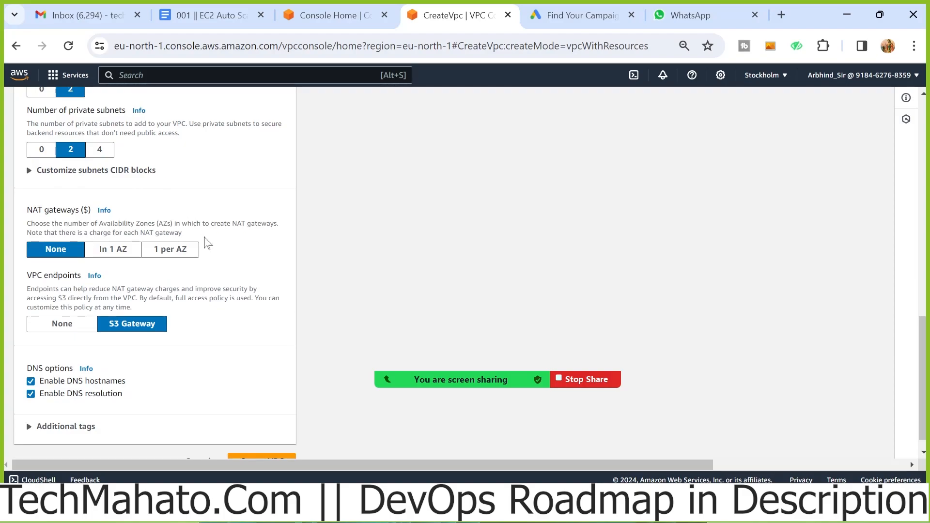
pyautogui.scroll(-1, 203, 243)
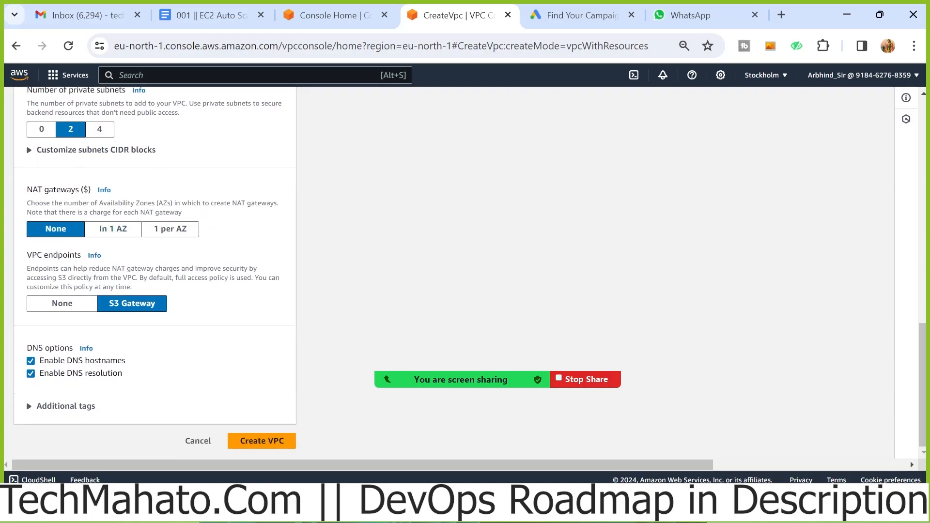
pyautogui.moveTo(27, 190); pyautogui.dragTo(80, 190)
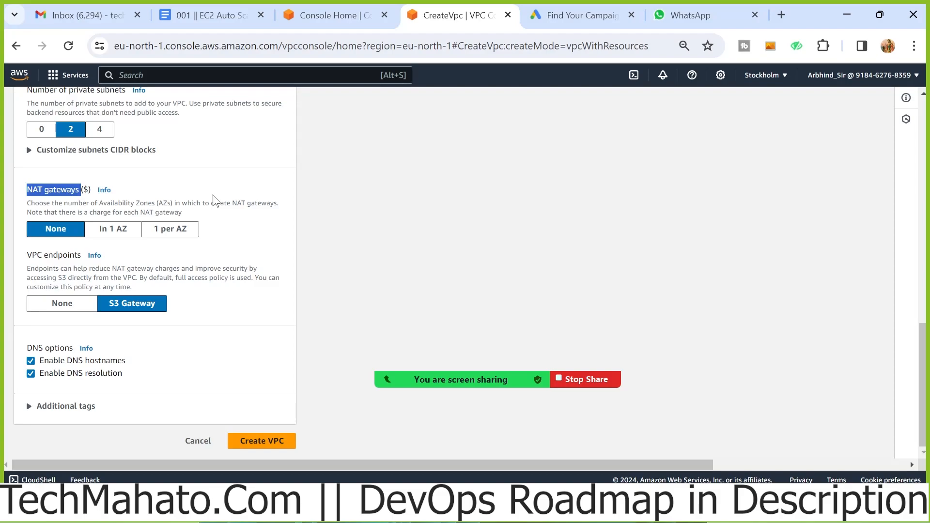
pyautogui.click(379, 254)
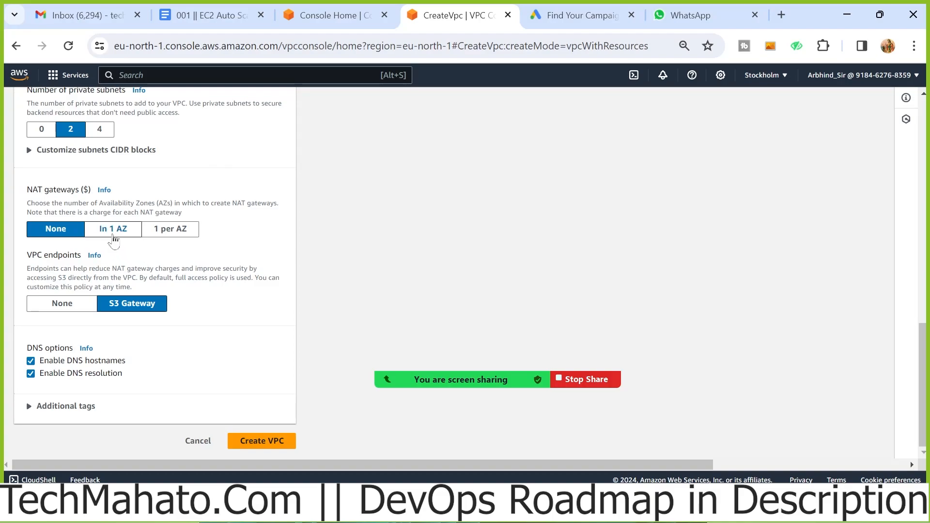
pyautogui.click(114, 240)
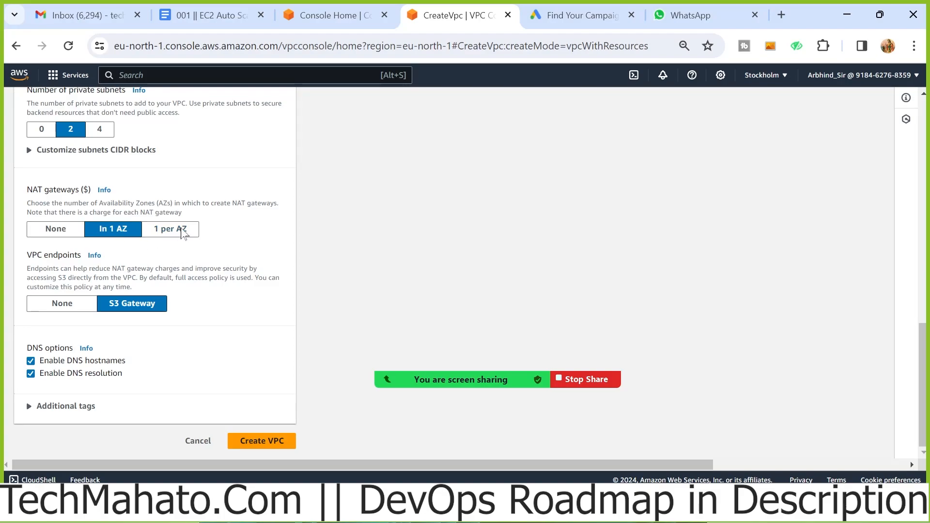
pyautogui.click(183, 233)
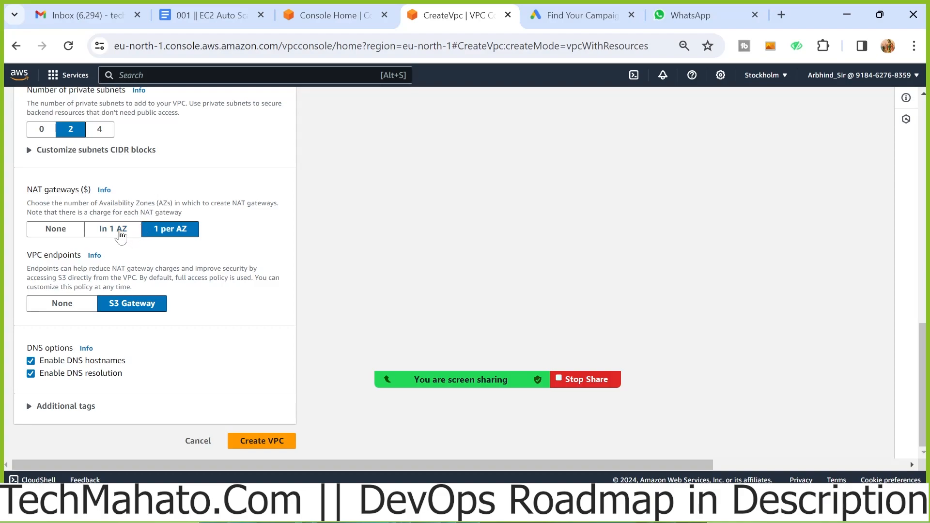
pyautogui.click(120, 233)
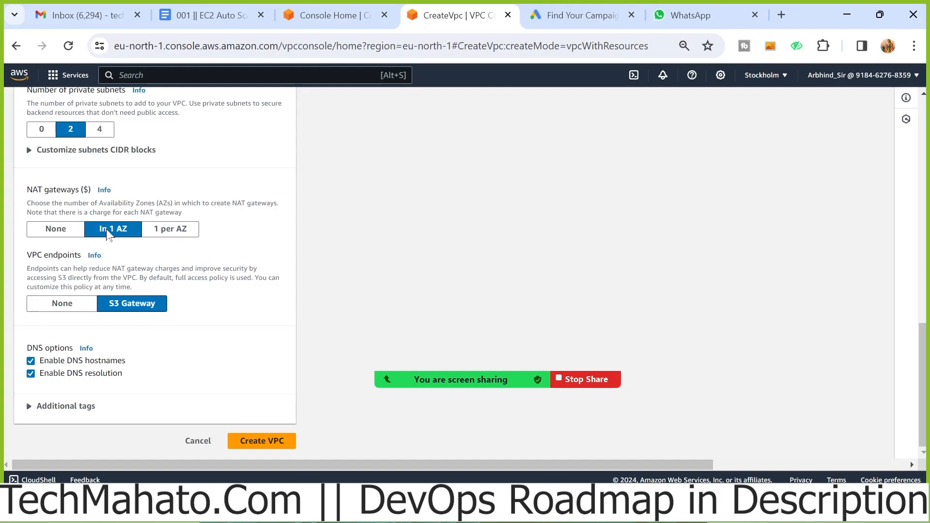
pyautogui.click(167, 228)
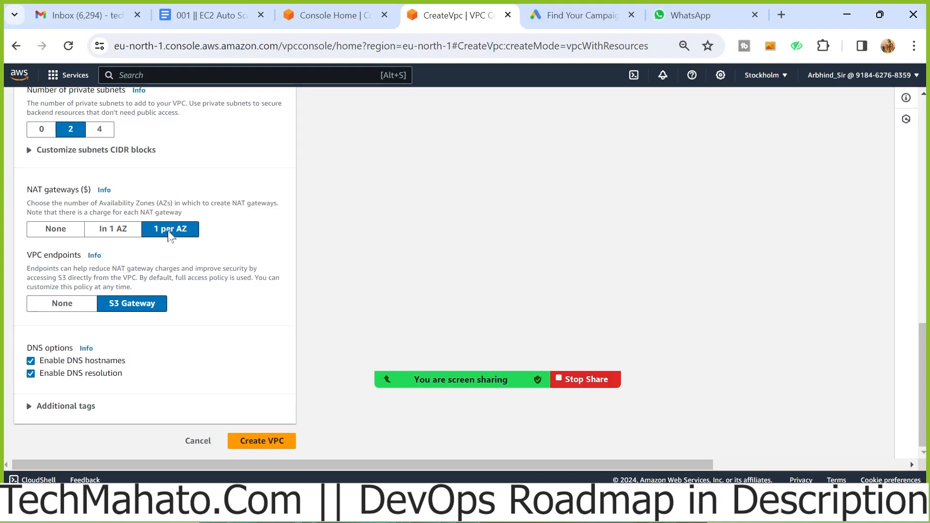
pyautogui.click(125, 236)
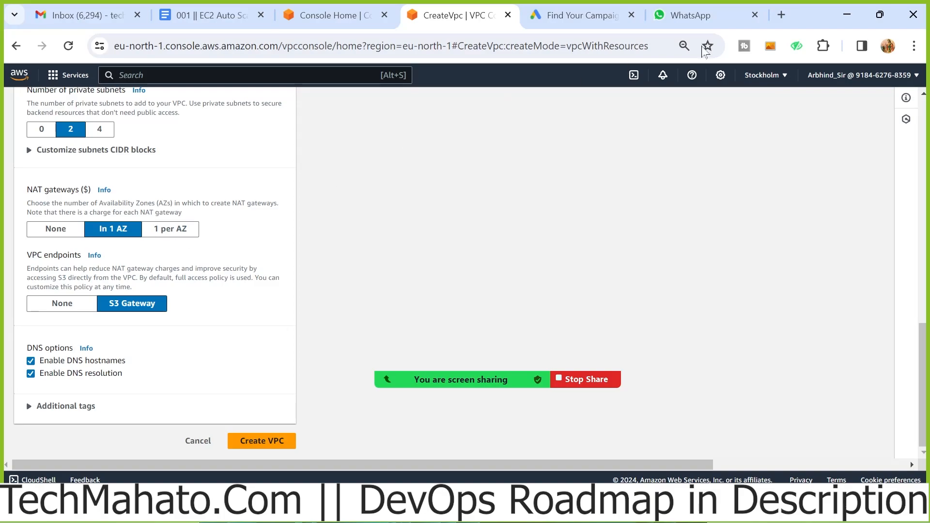
# Search Google for nat gateway pricing in a new browser tab and open the Amazon VPC Pricing result
pyautogui.click(783, 22)
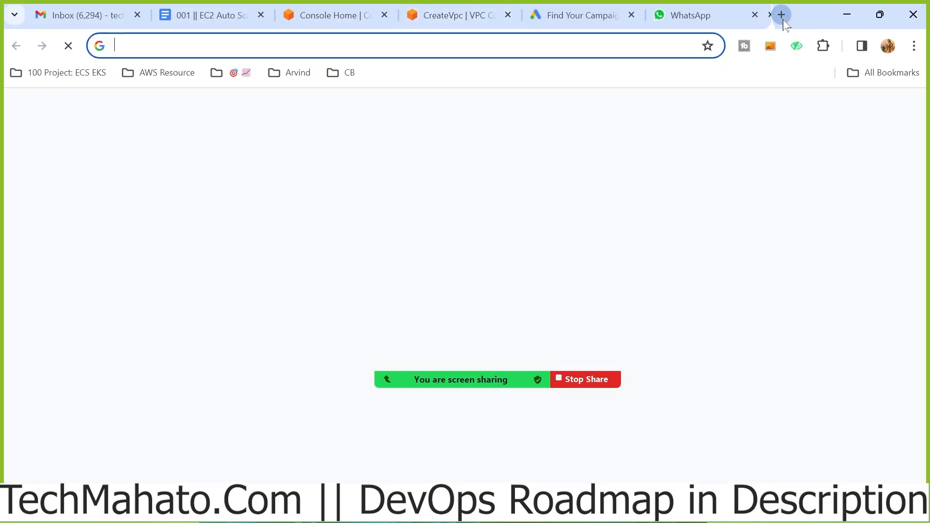
pyautogui.write('nat gateway')
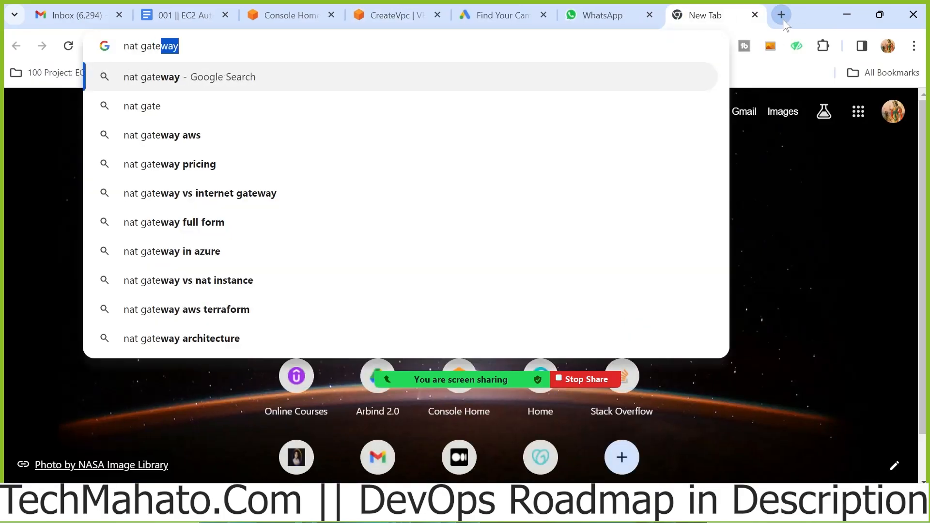
pyautogui.press('Down')
pyautogui.press('Down')
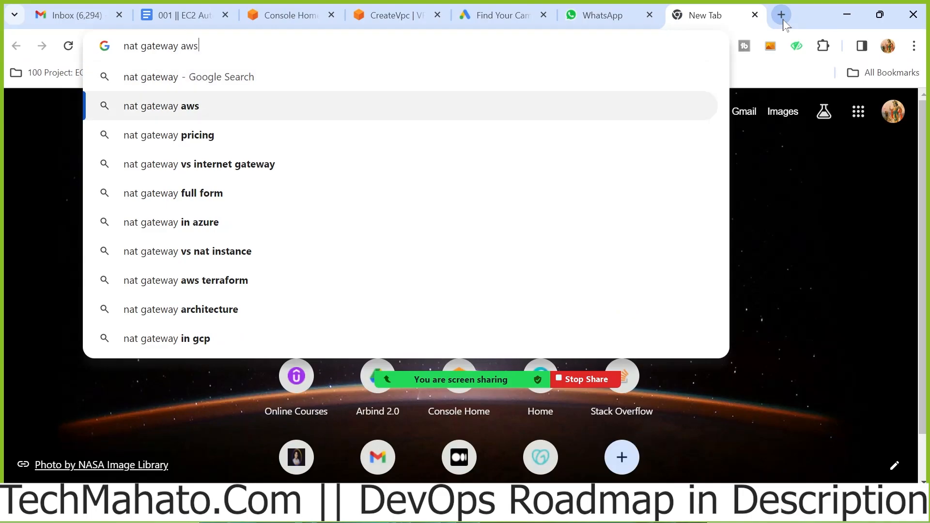
pyautogui.press('Return')
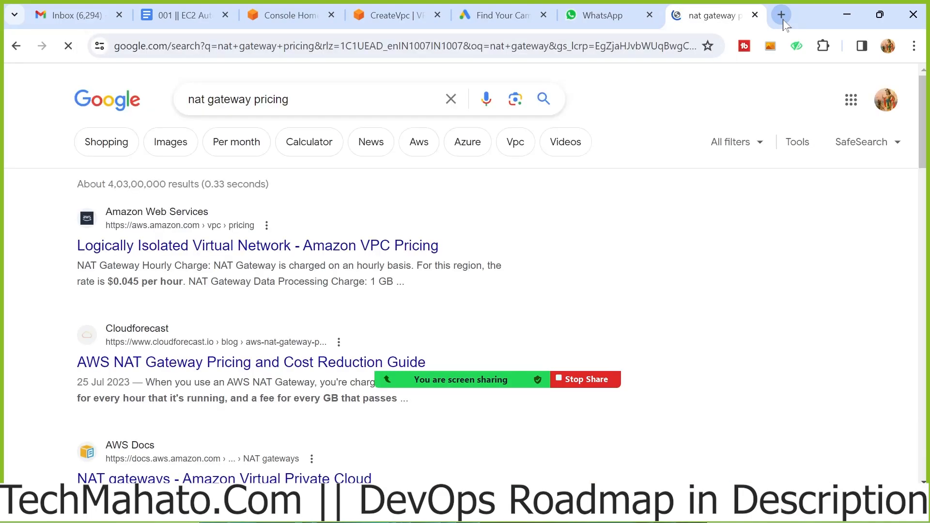
pyautogui.click(281, 246)
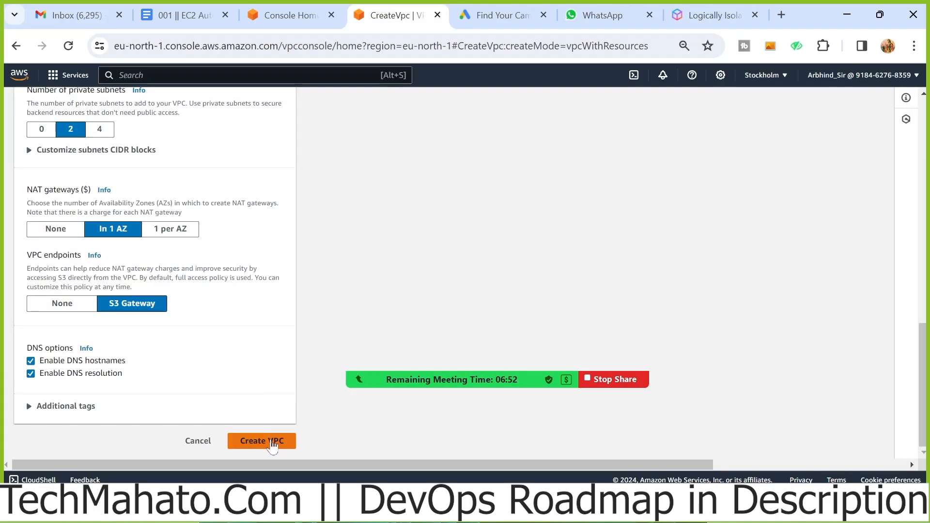
# Return to the AWS form, create the VPC, follow the creation workflow to completion and view the new VPC
pyautogui.click(273, 444)
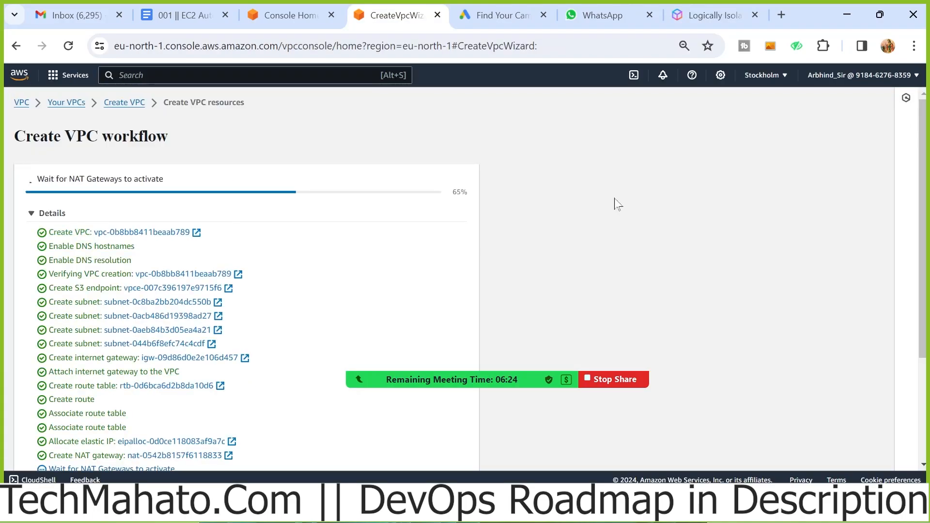
pyautogui.scroll(-3, 753, 213)
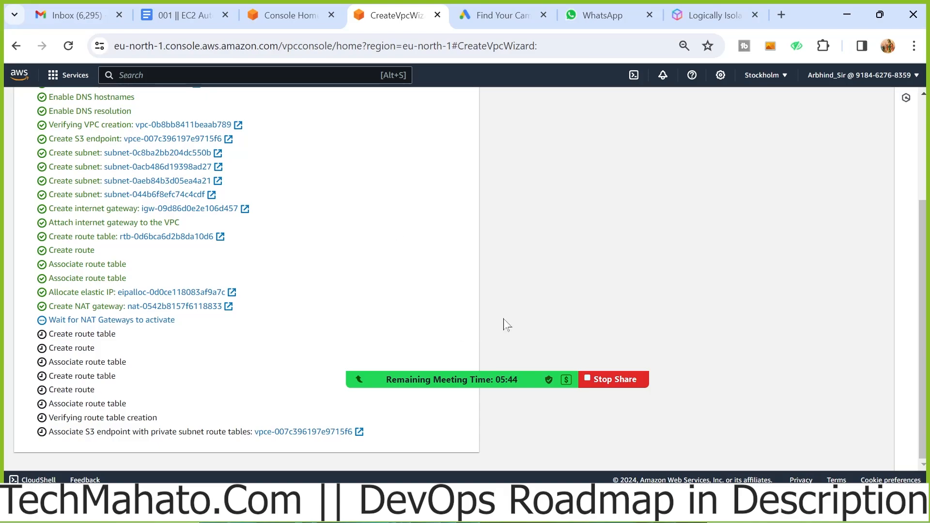
pyautogui.scroll(3, 318, 214)
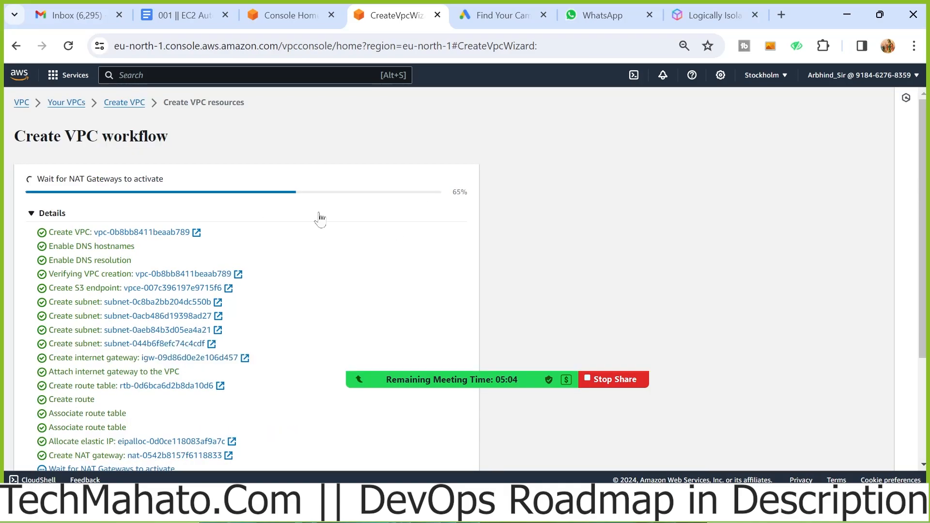
pyautogui.scroll(-3, 516, 194)
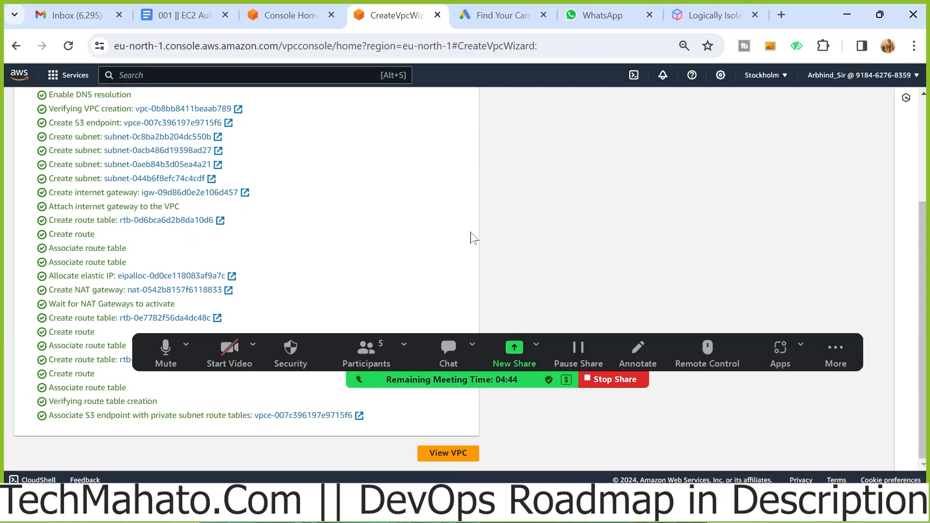
pyautogui.click(446, 454)
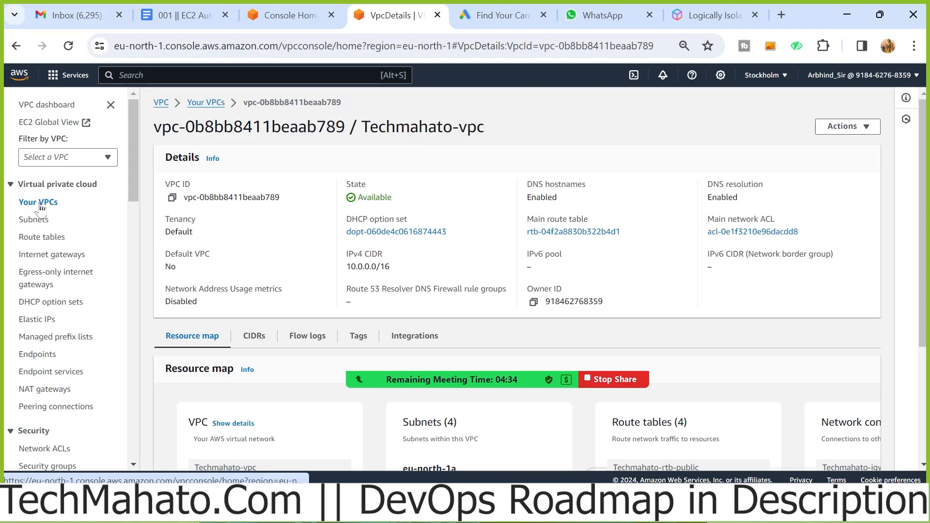
# Show the list of all VPCs, sort it by name and clear the row selection
pyautogui.click(39, 203)
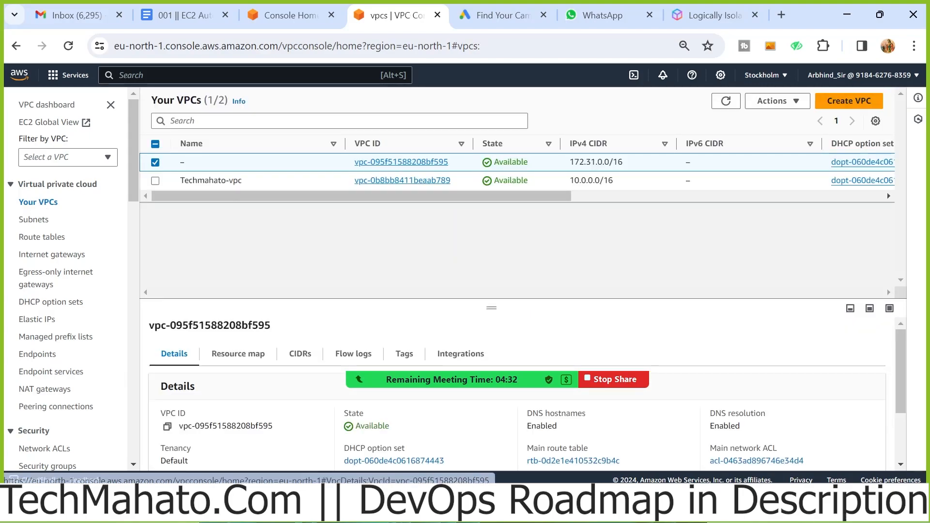
pyautogui.click(334, 143)
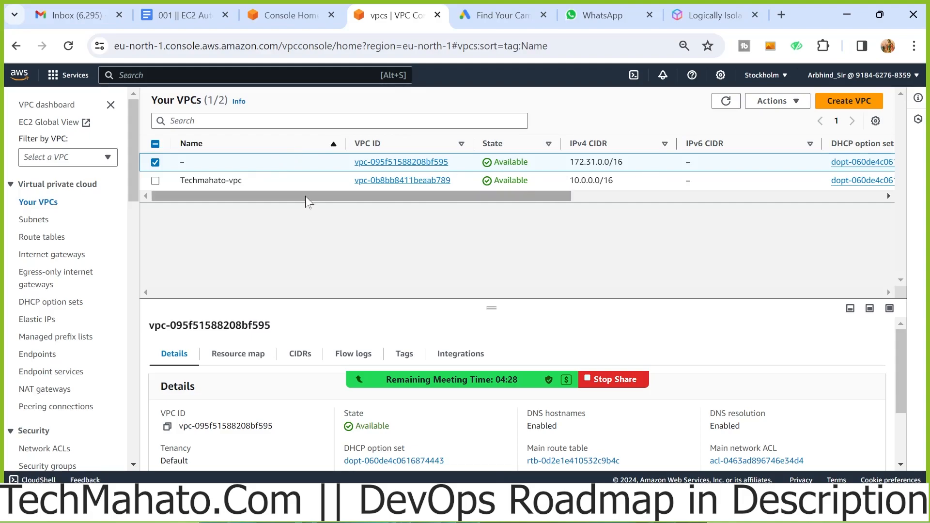
pyautogui.click(155, 163)
pyautogui.click(155, 182)
pyautogui.click(155, 183)
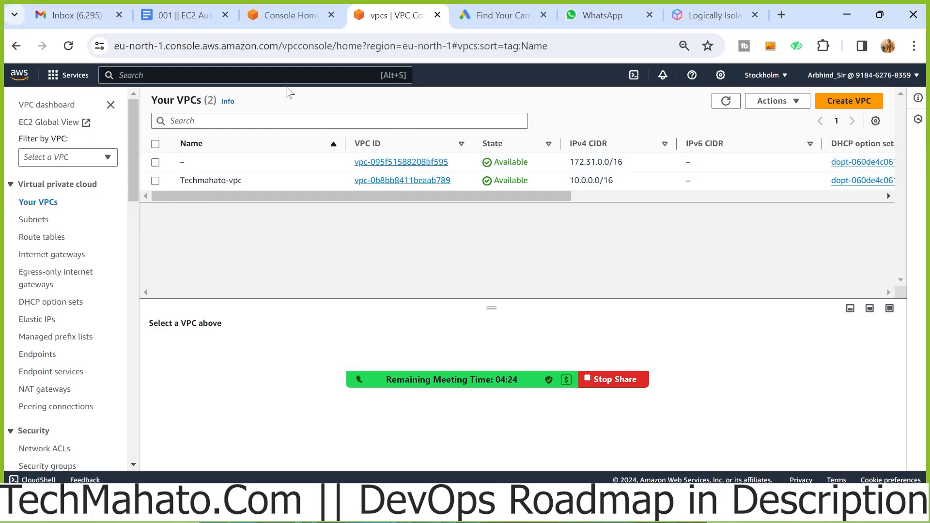
# Switch to the Google Docs notes and highlight the heading Create Ubuntu 20.04 LTS server and SSH Login
pyautogui.click(193, 14)
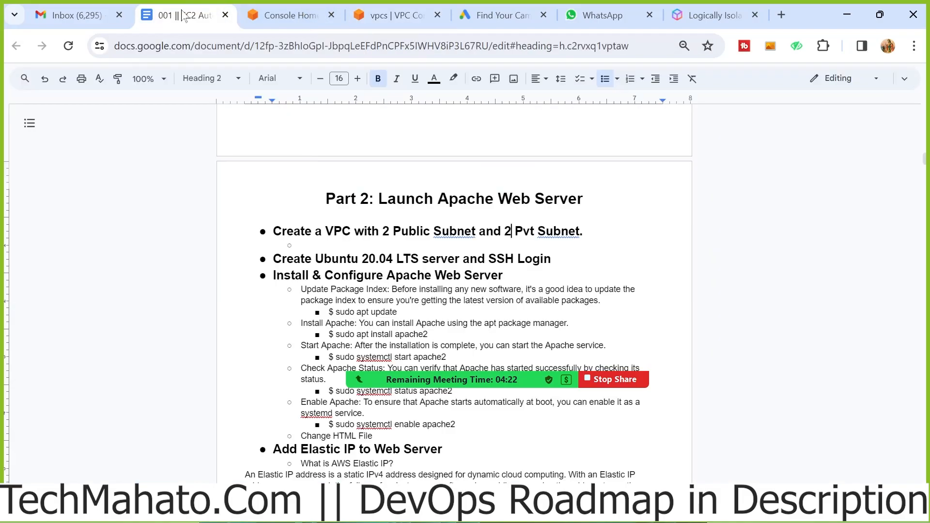
pyautogui.doubleClick(303, 245)
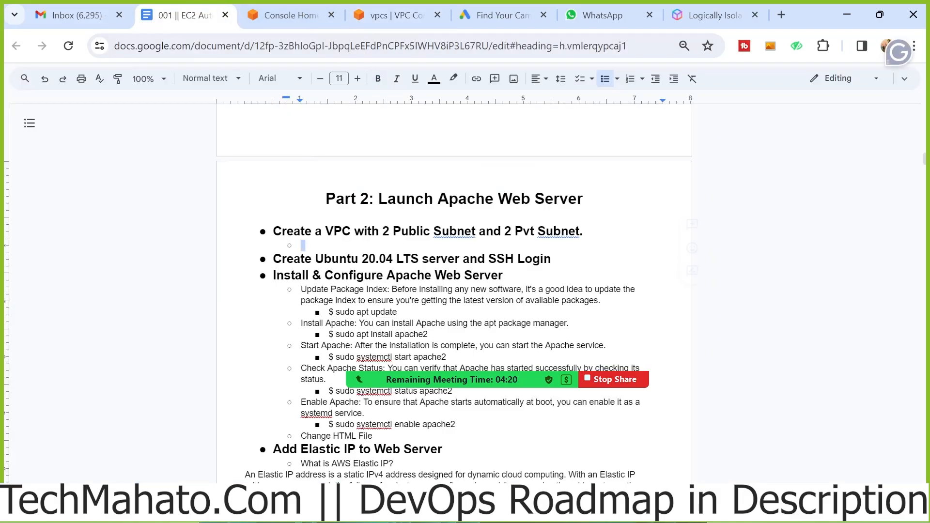
pyautogui.click(304, 245)
pyautogui.moveTo(553, 259); pyautogui.dragTo(272, 259)
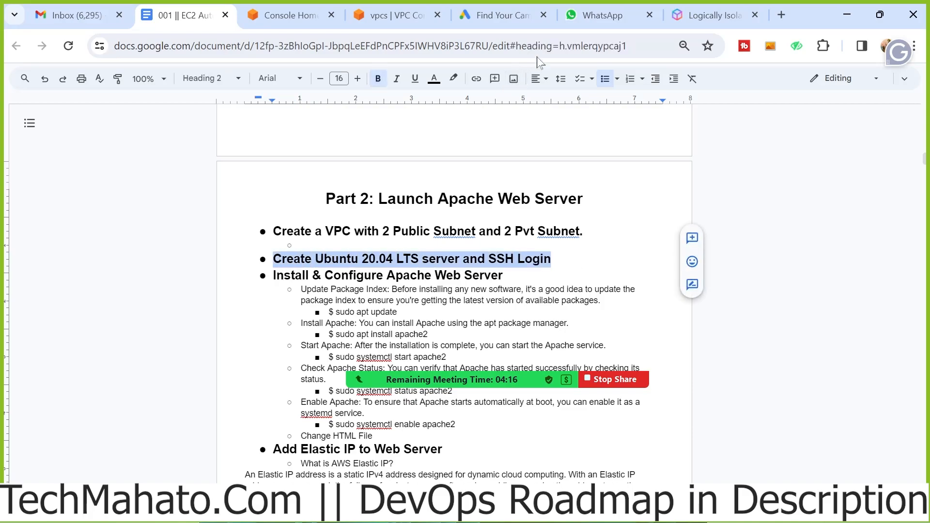
# Switch to AWS Console Home, dismiss the vpc search results and open the EC2 service
pyautogui.click(288, 15)
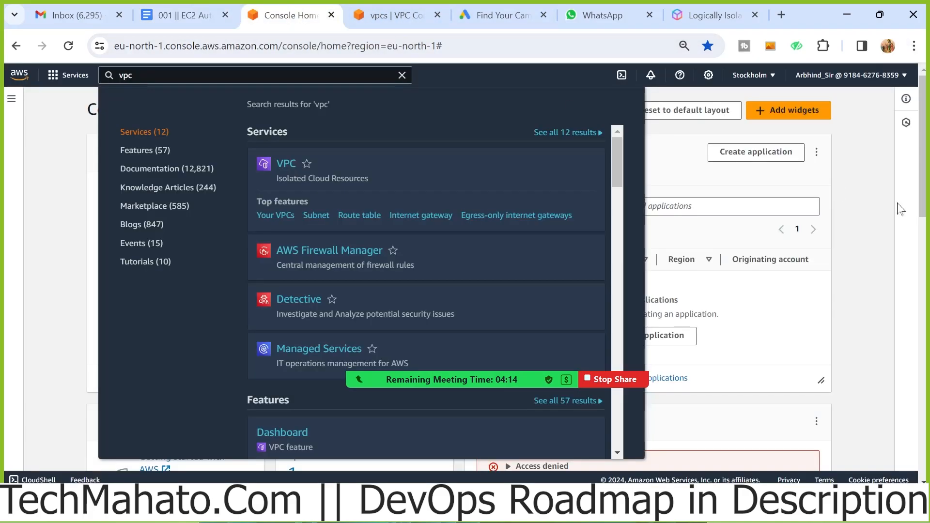
pyautogui.click(874, 189)
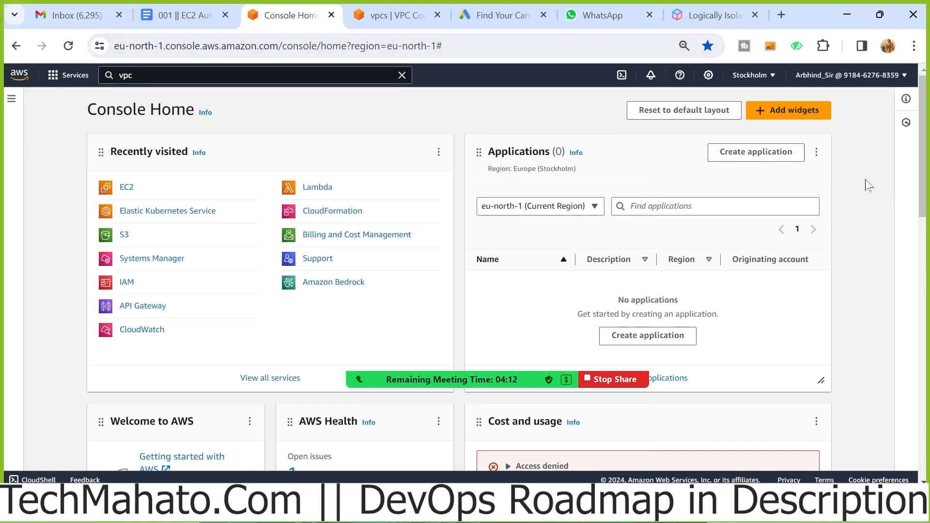
pyautogui.click(127, 188)
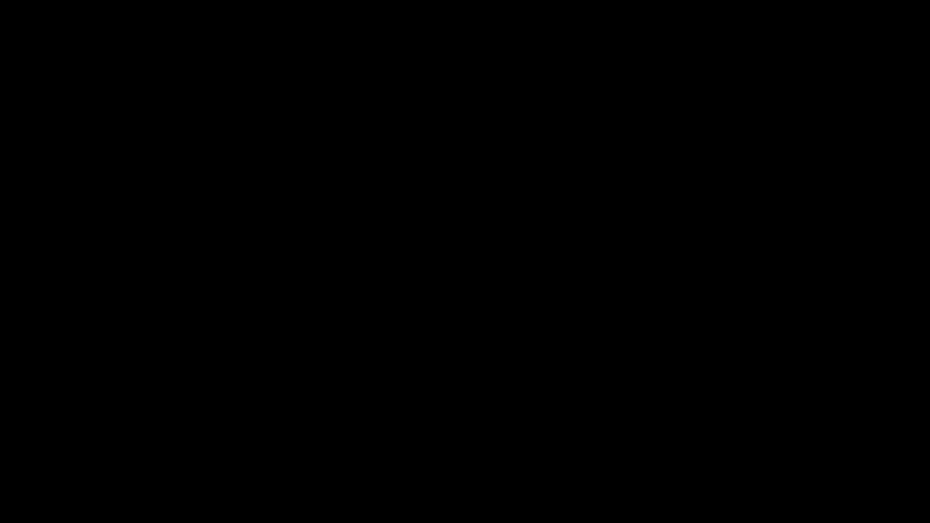